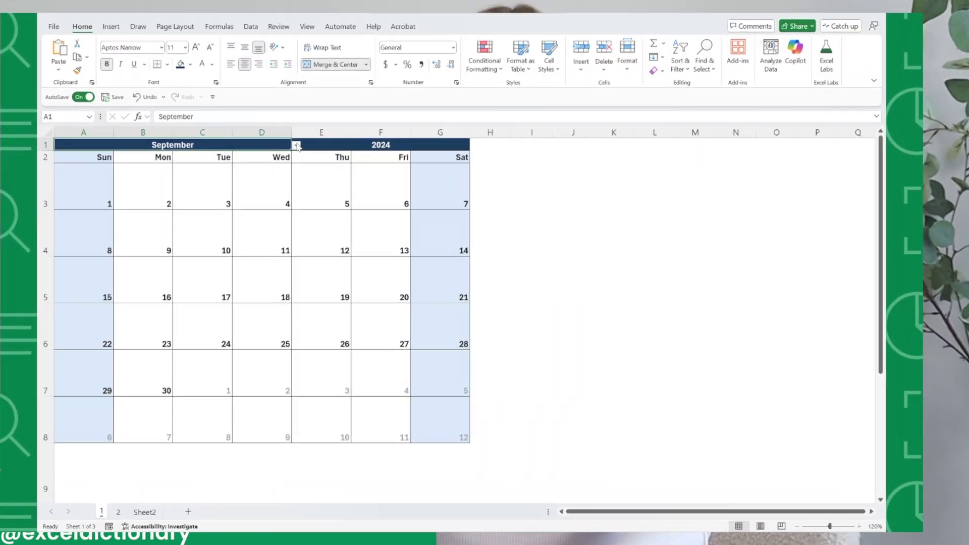
Switch the month in A1 to March, then back to September
click(296, 146)
click(257, 173)
click(297, 146)
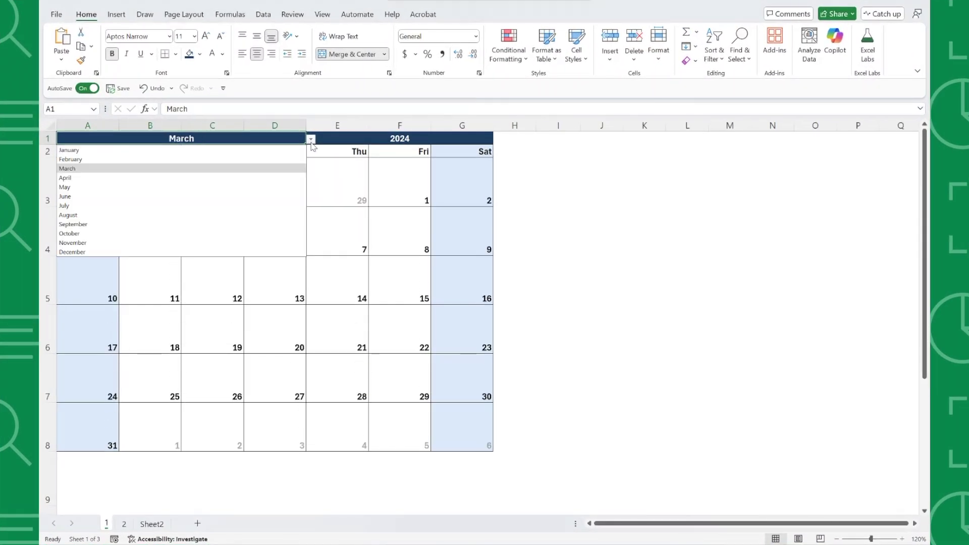
click(260, 225)
Change the year in E1 to 2029, then back to 2027
click(355, 137)
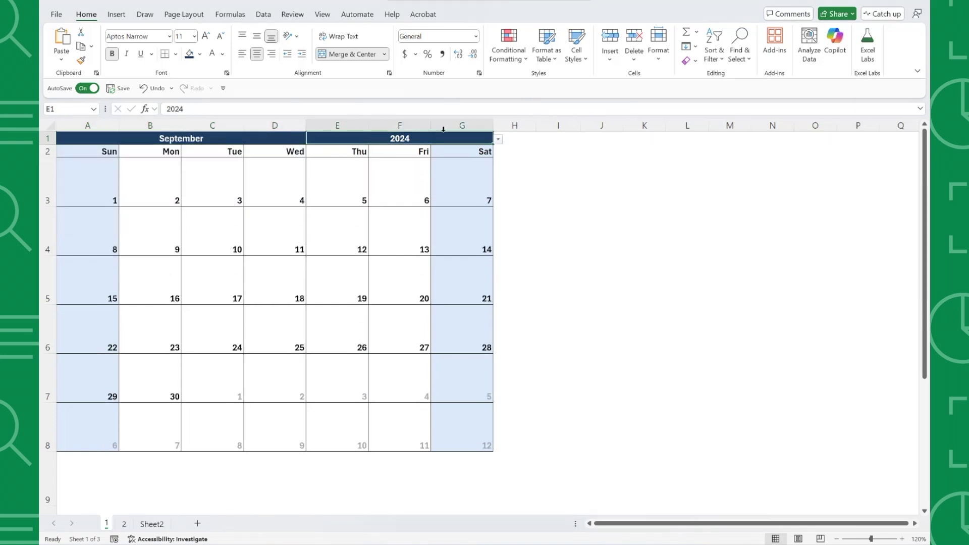
click(499, 139)
click(452, 189)
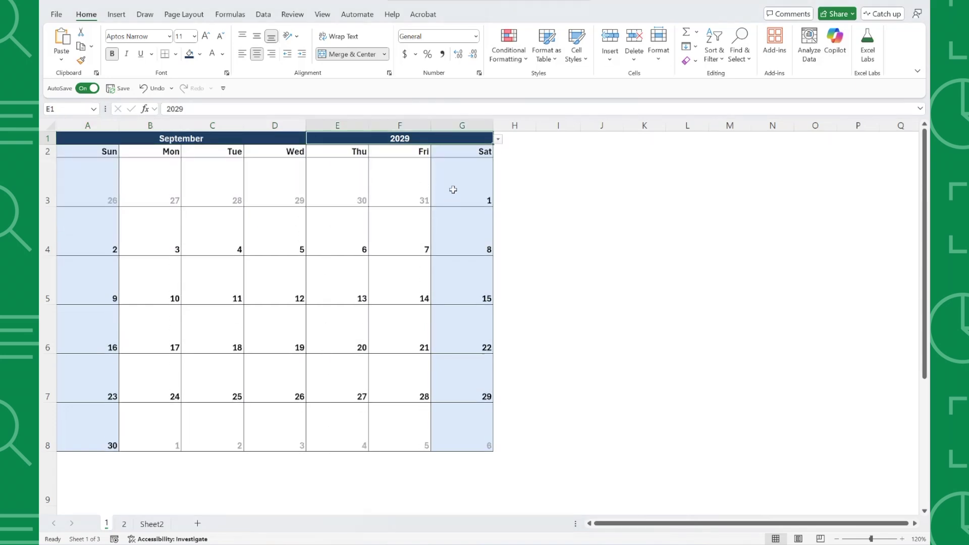
click(499, 141)
click(449, 196)
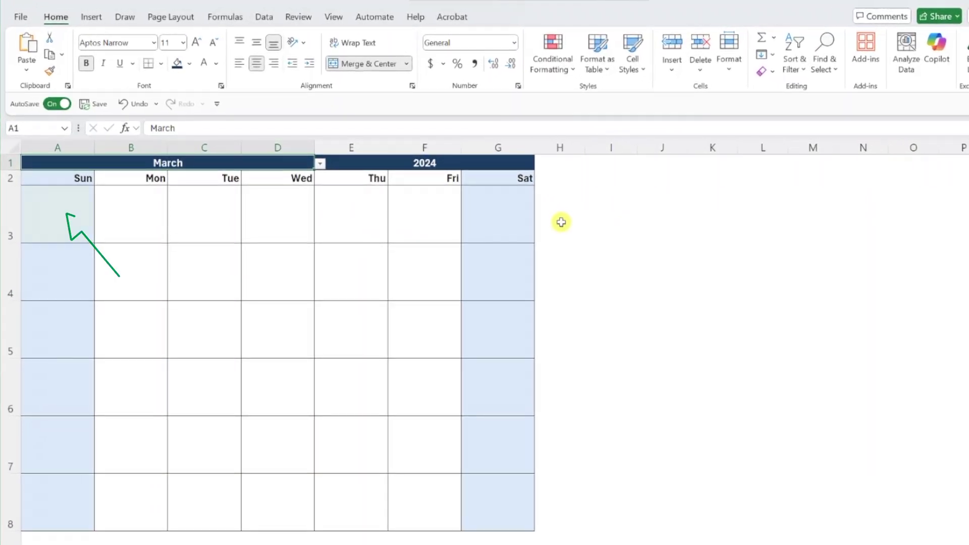
Enter =SEQUENCE(6,7,1) in A3 to fill a six-row, seven-column grid of dates
double_click(85, 221)
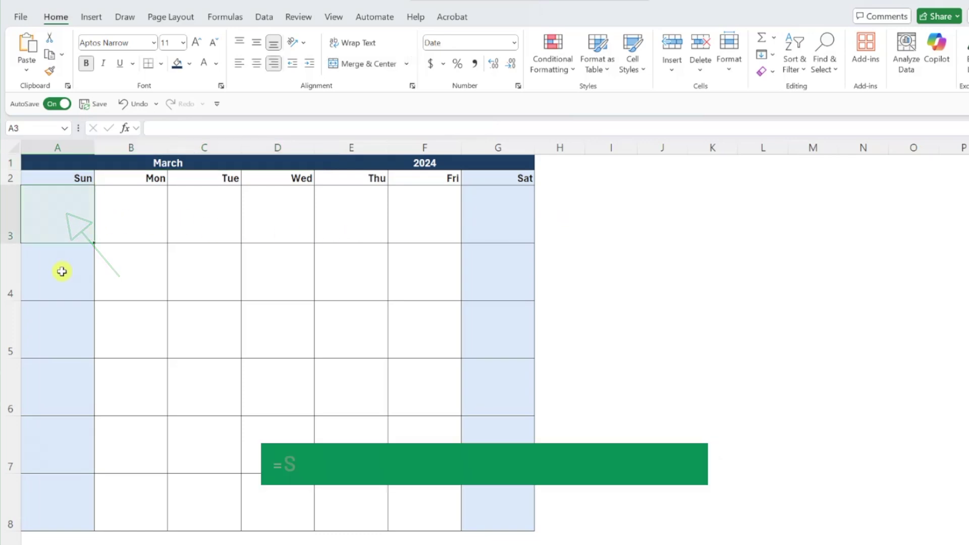
text(=seq)
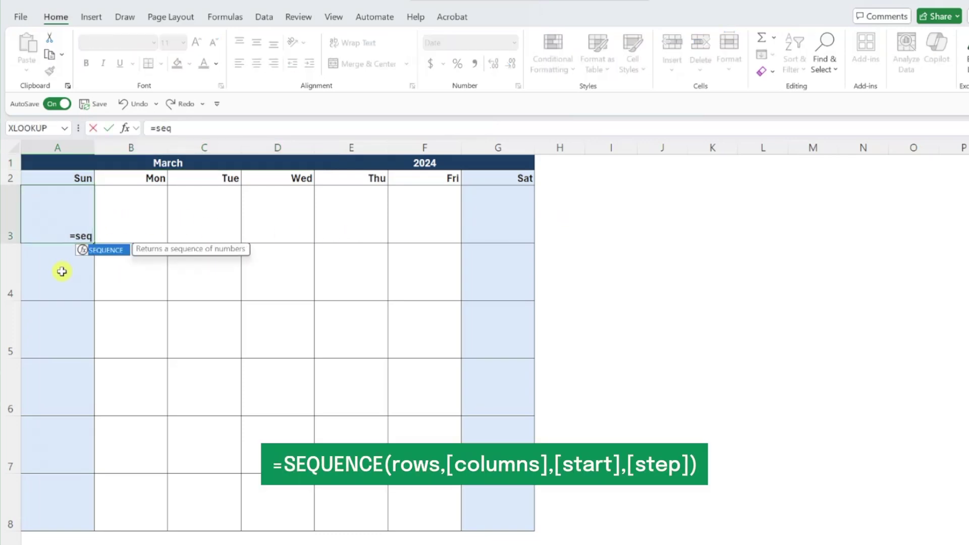
key(Tab)
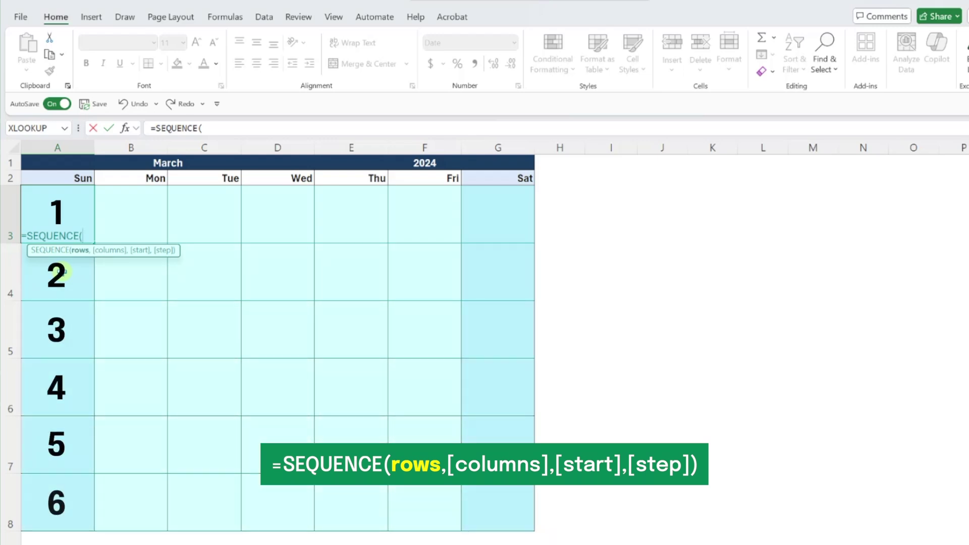
text(6,7)
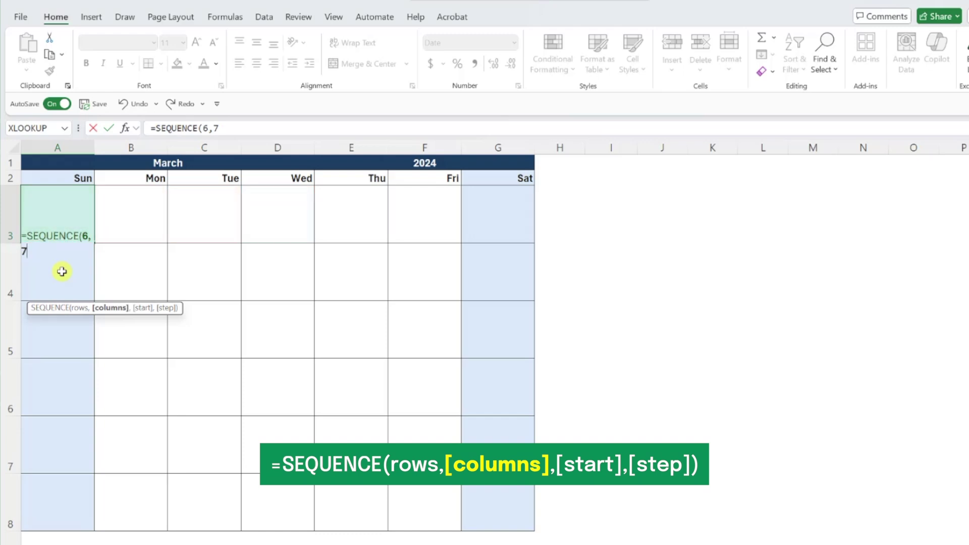
text(,1))
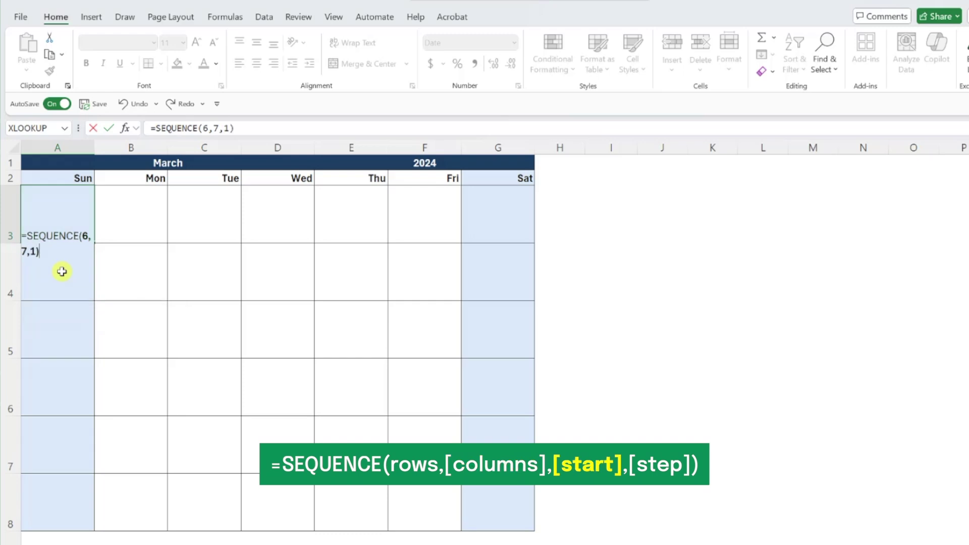
key(Return)
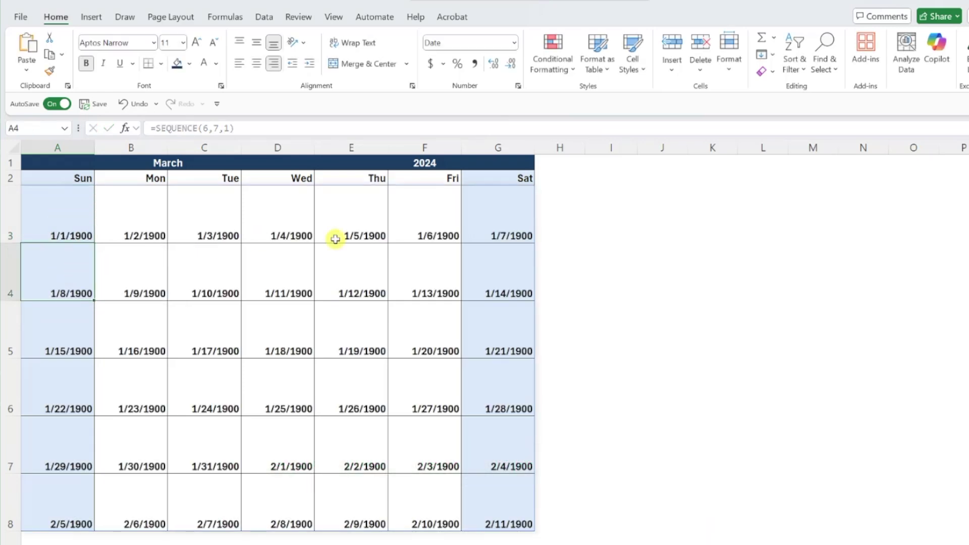
Enter =DATEVALUE(A1&E1) in I3 to get the month's first date, 3/1/2024
click(611, 222)
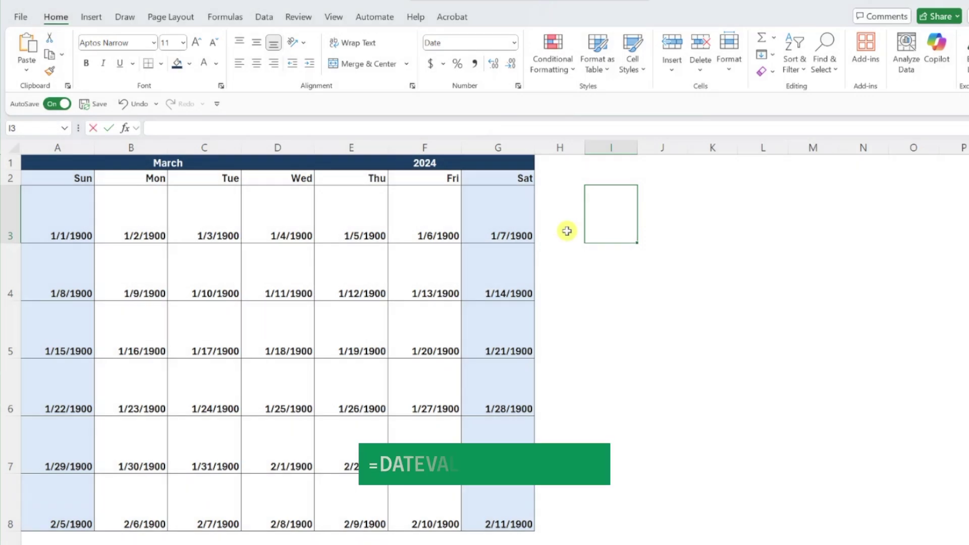
text(=datev)
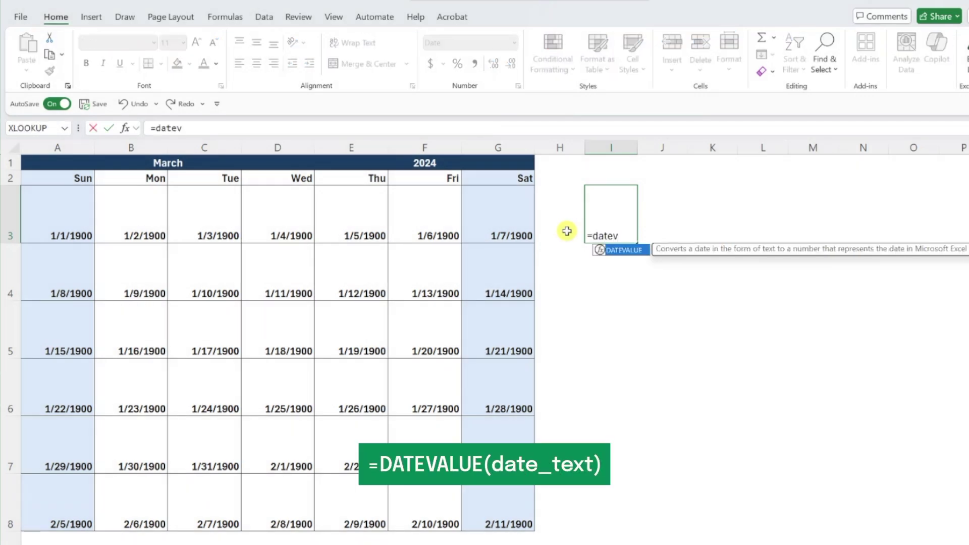
key(Tab)
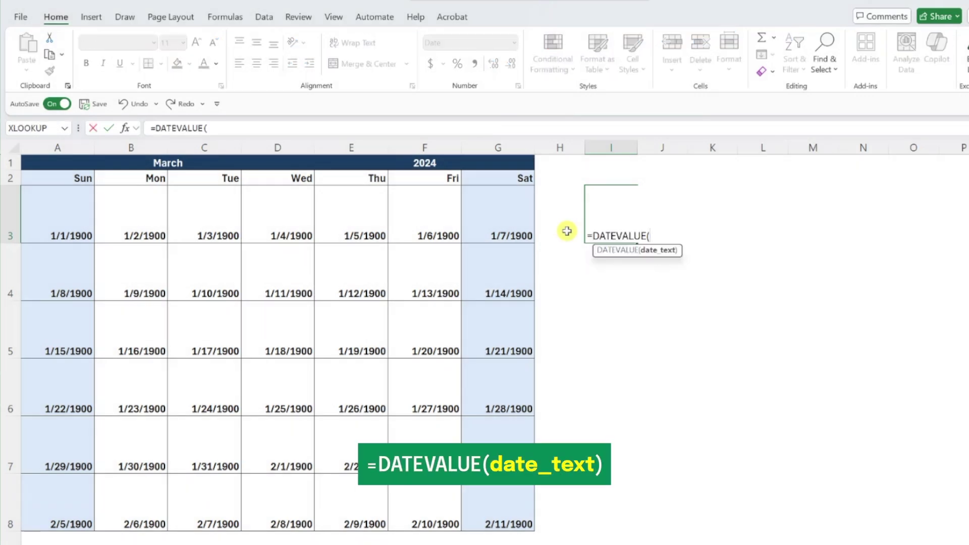
click(280, 165)
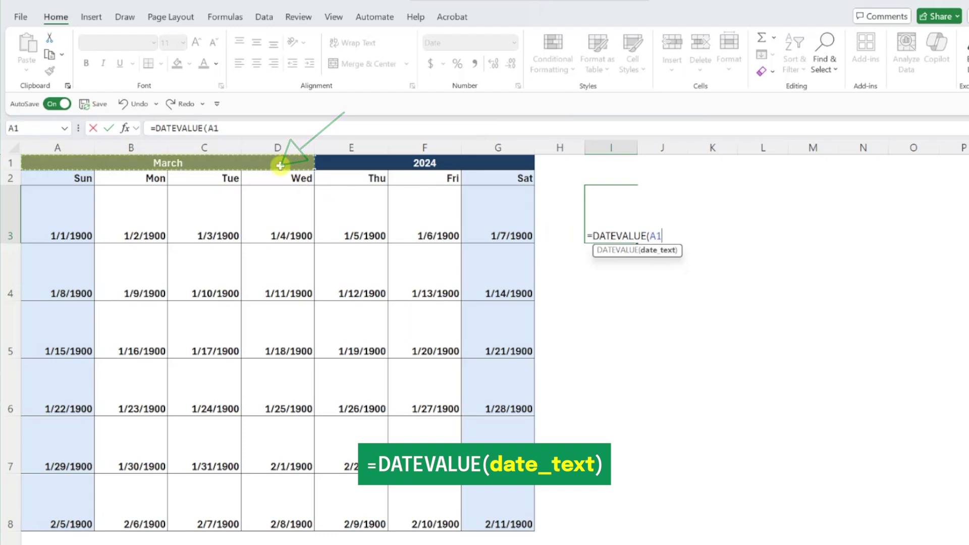
text(&)
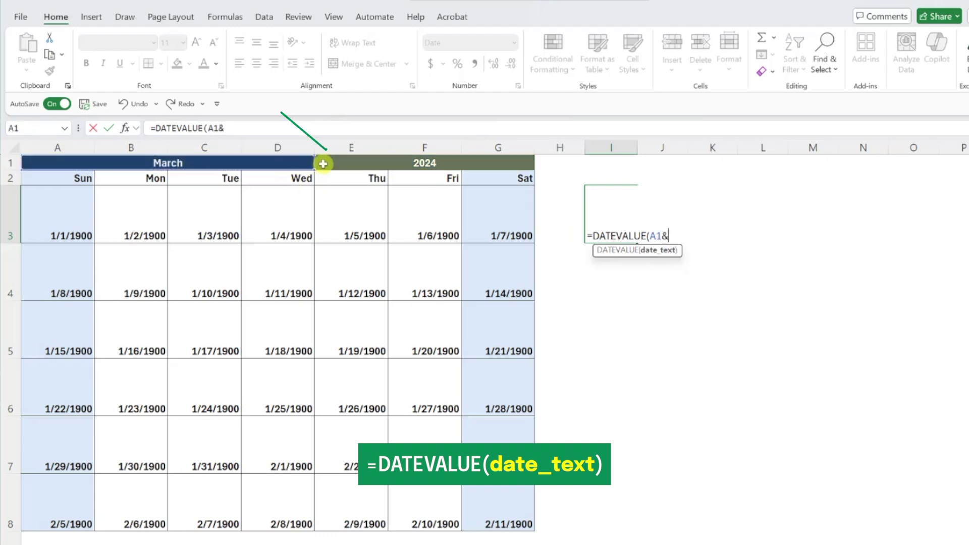
click(333, 164)
key(Return)
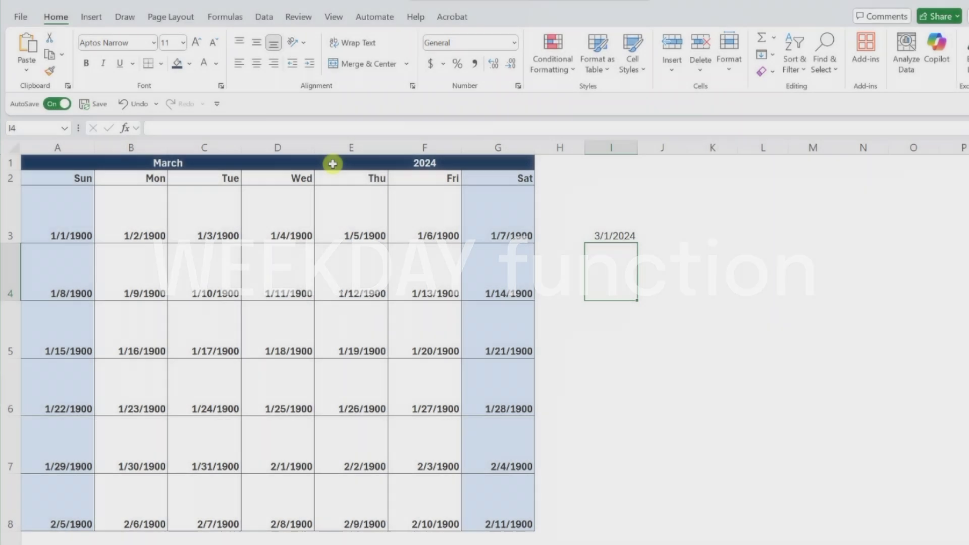
Enter =WEEKDAY(I3) in I4, returning 6
text(=weekda)
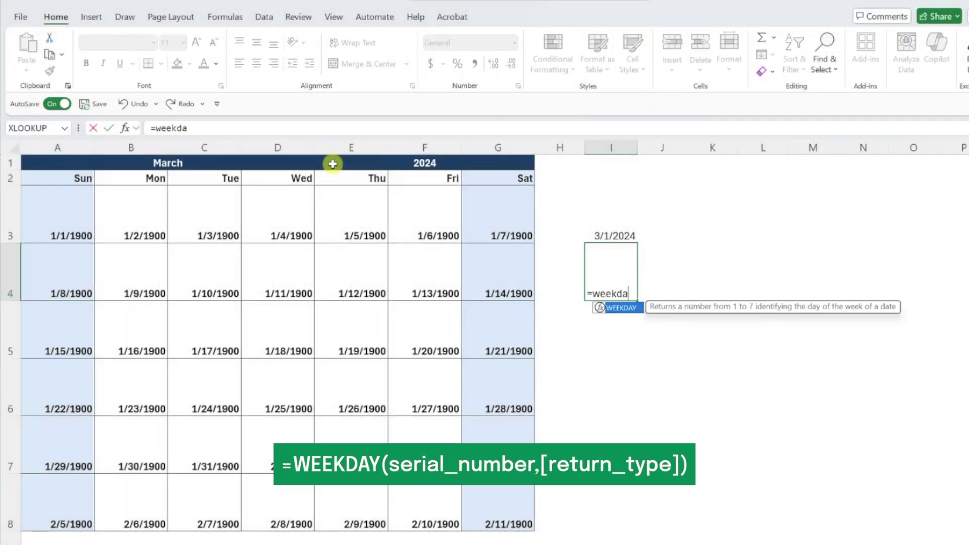
key(Tab)
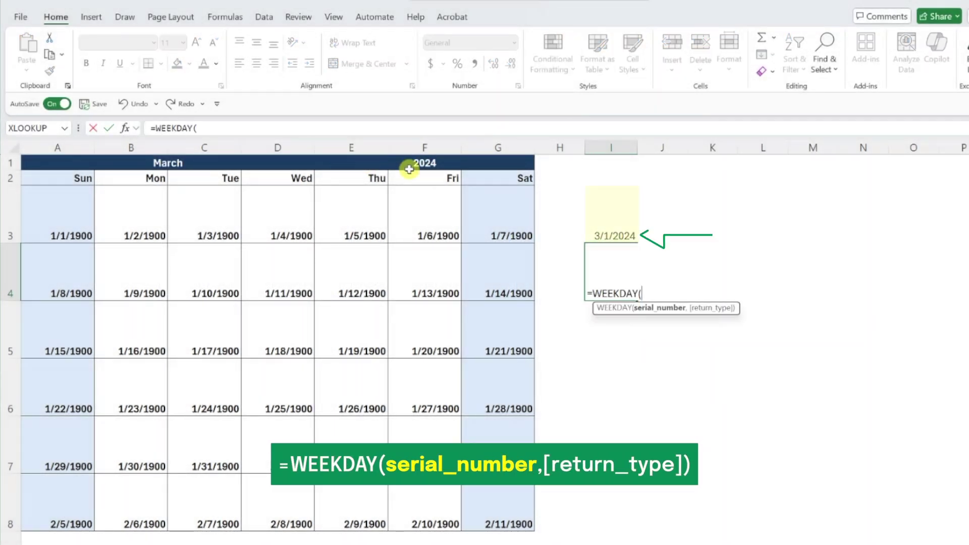
click(595, 222)
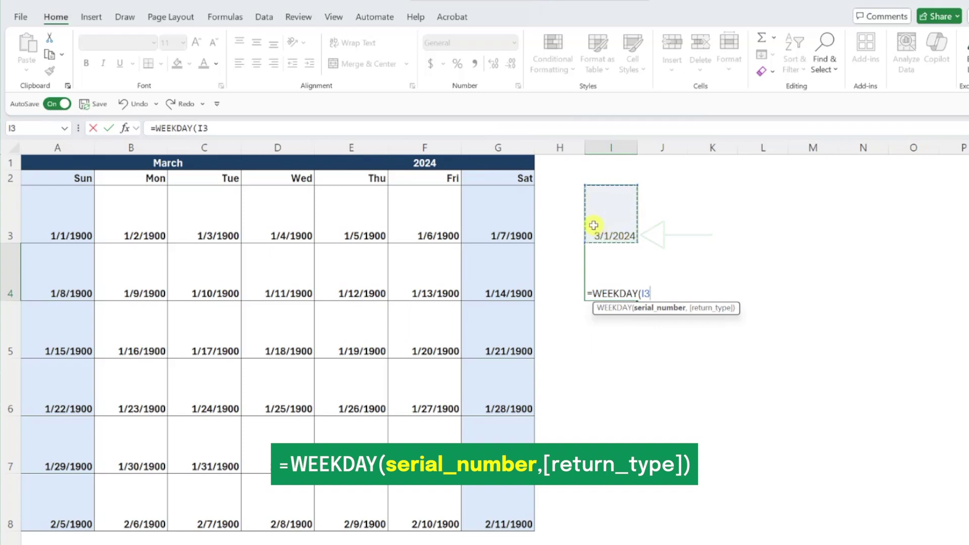
text())
key(Return)
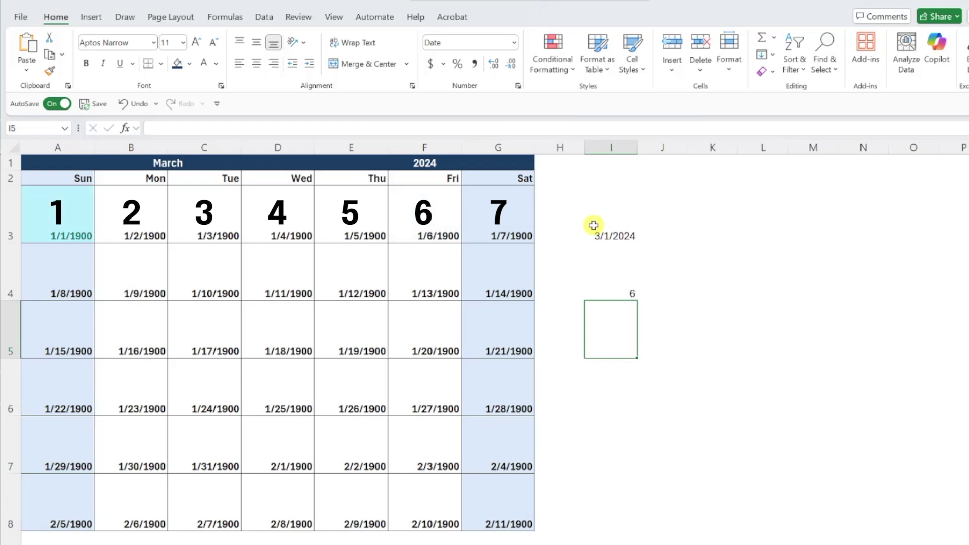
Enter =I3-5 in I5, returning 2/25/2024
text(=)
click(598, 232)
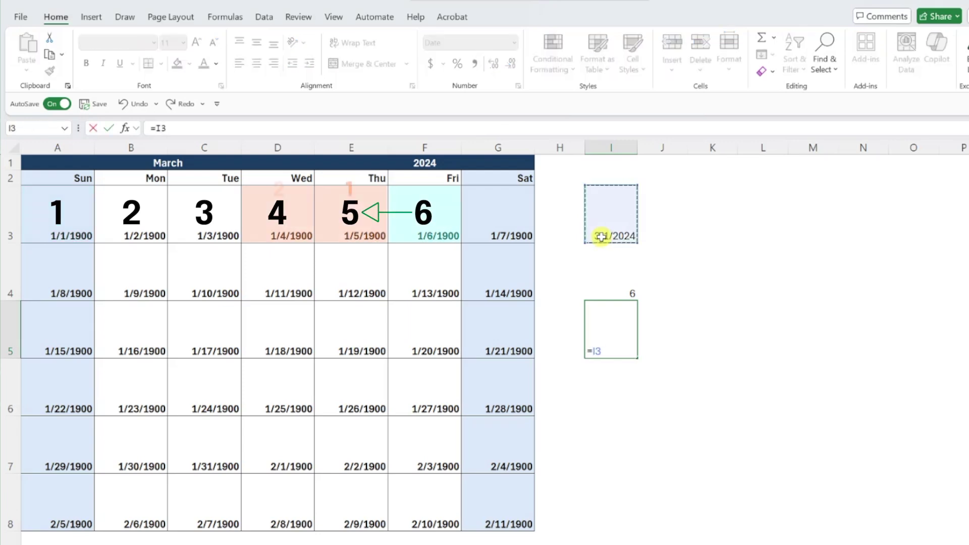
text(-5)
key(Return)
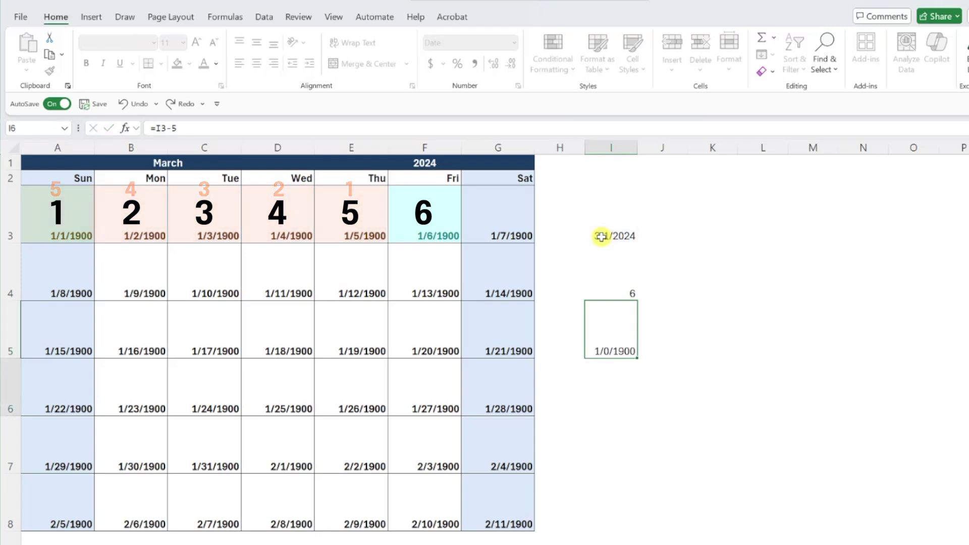
key(Up)
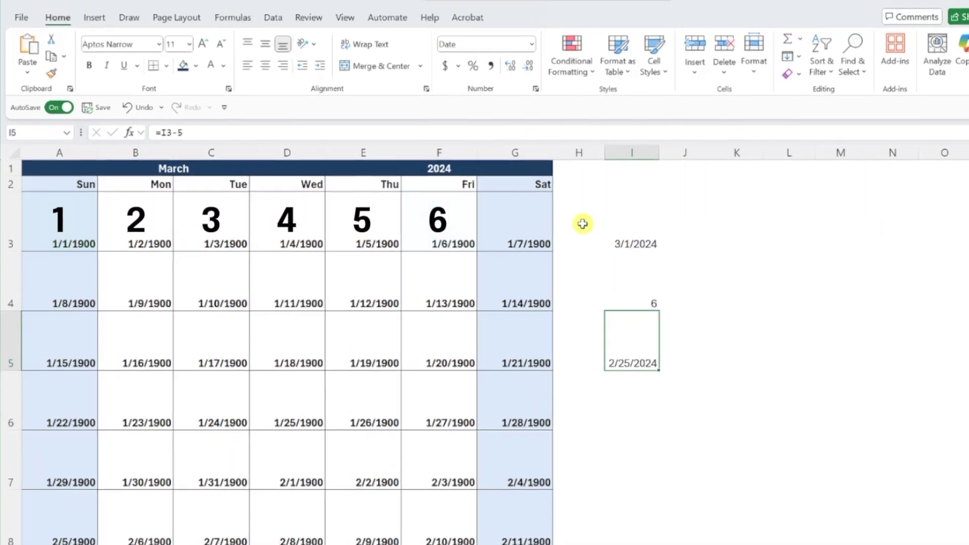
Replace the SEQUENCE start value 1 in A3 with DATEVALUE(A1&E1)
click(84, 232)
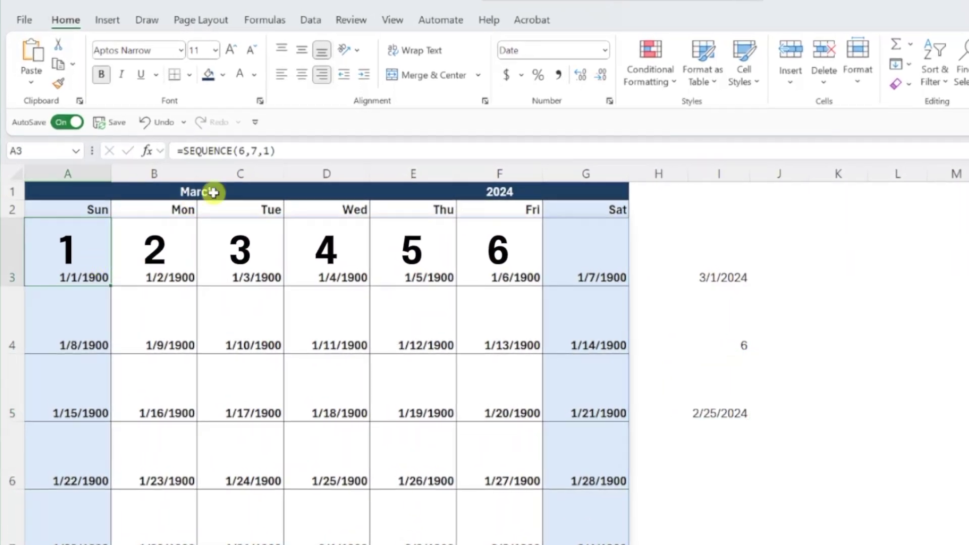
click(271, 151)
double_click(268, 151)
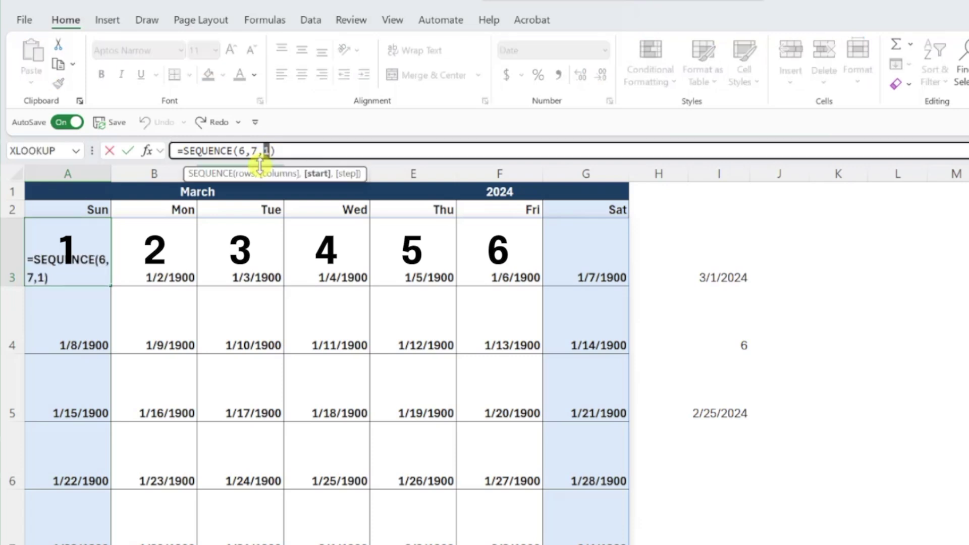
text(dateval)
key(Tab)
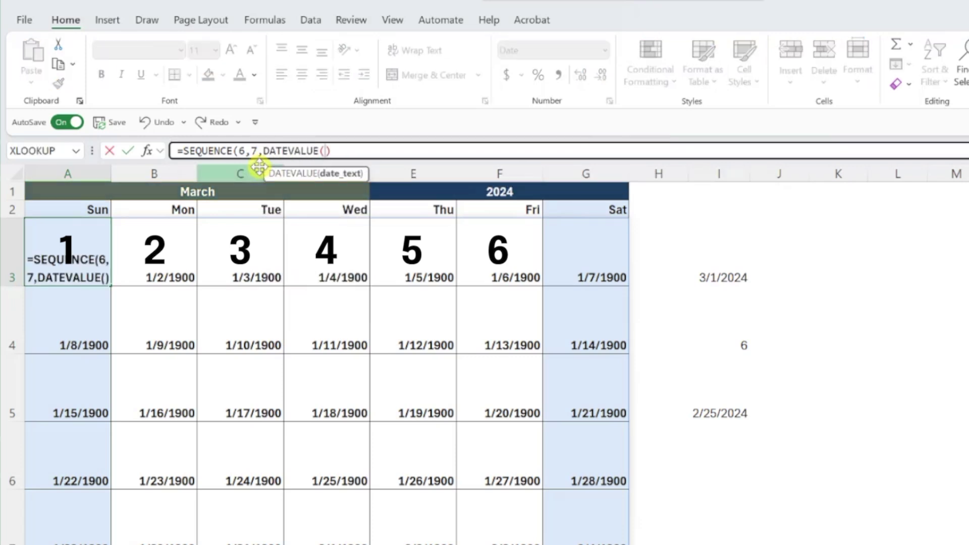
click(213, 193)
text(&)
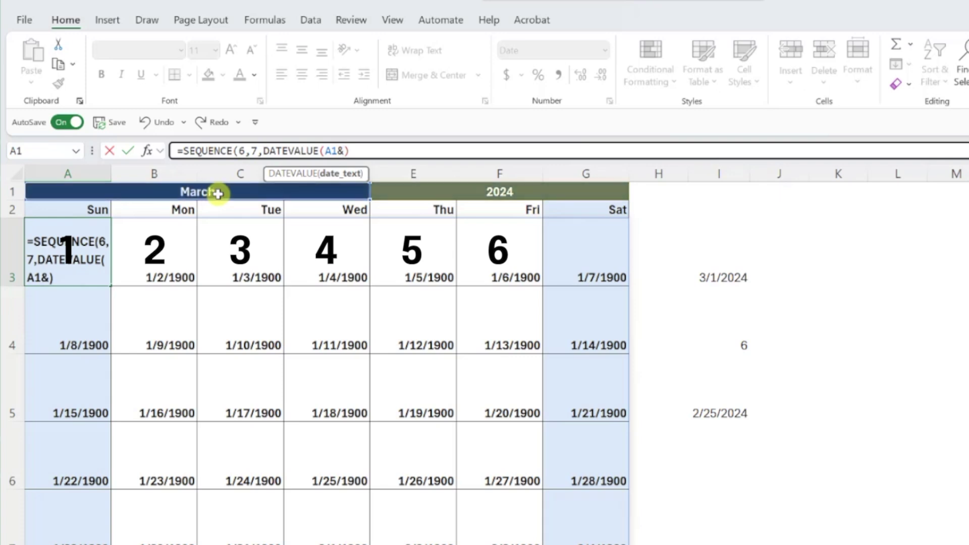
click(376, 194)
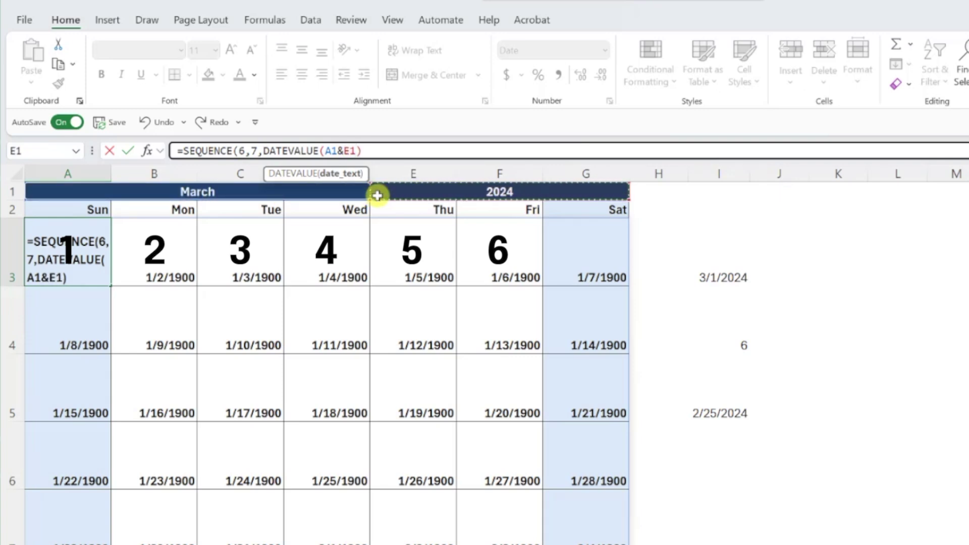
Subtract WEEKDAY(DATEVALUE(A1&E1)) and add 1 so the grid starts Sunday 2/25/2024
text())
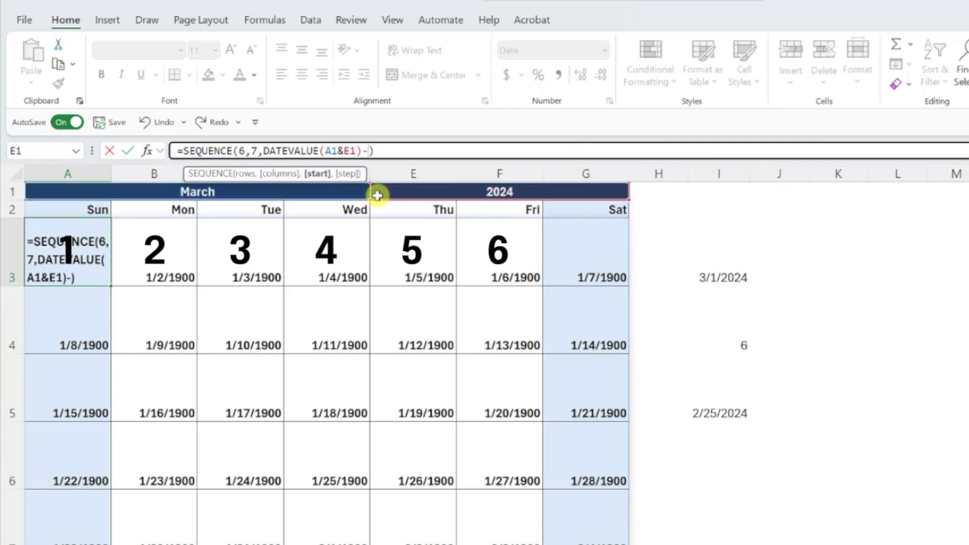
text(-wee)
key(Down)
key(Tab)
text(date)
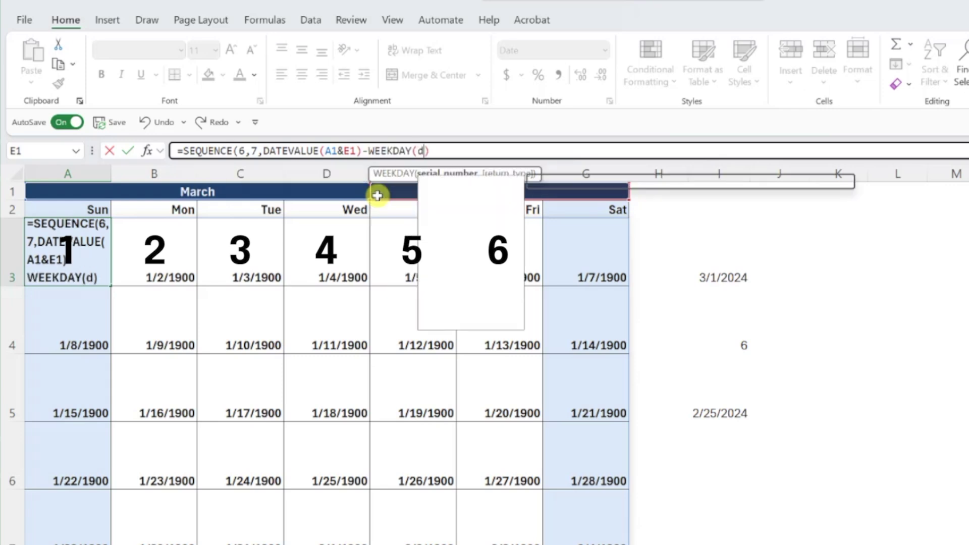
key(Tab)
click(356, 195)
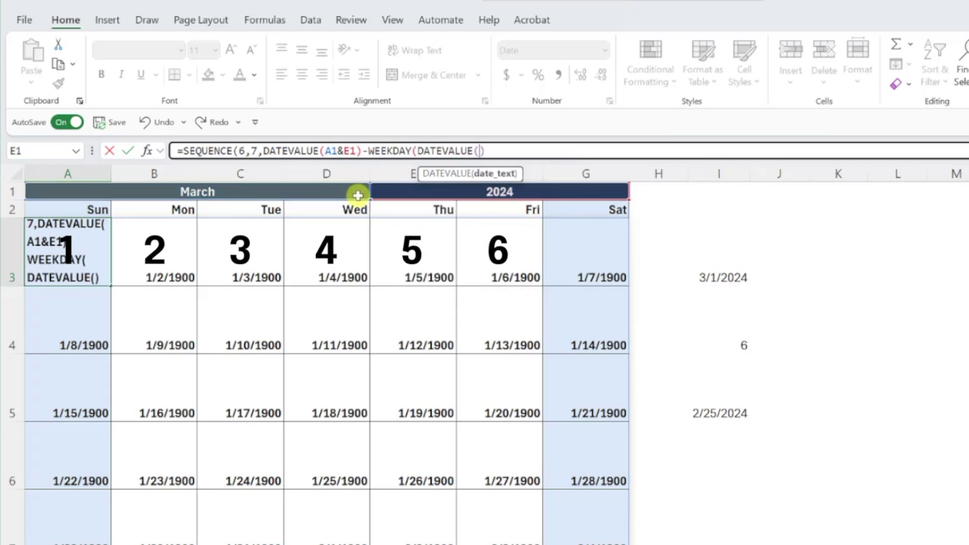
text()&)
click(378, 193)
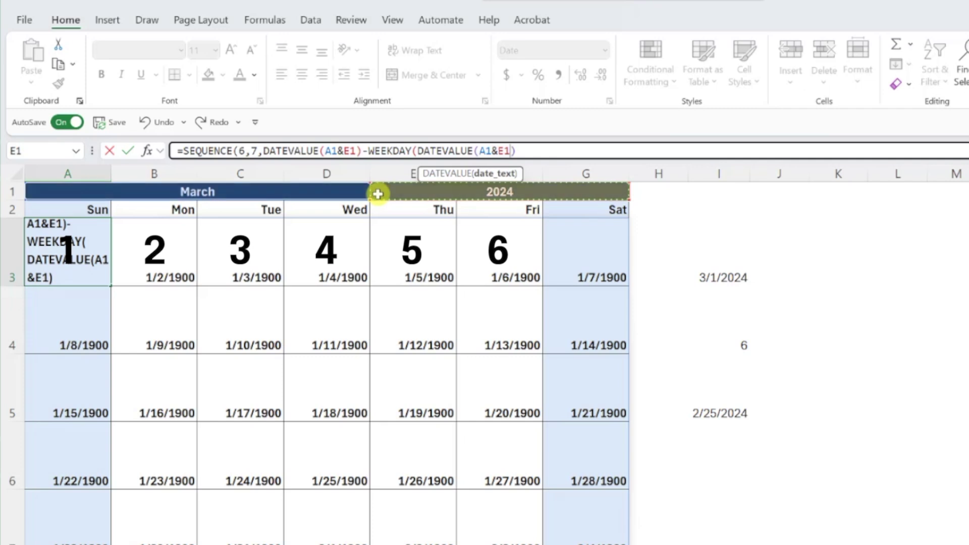
text())+1)
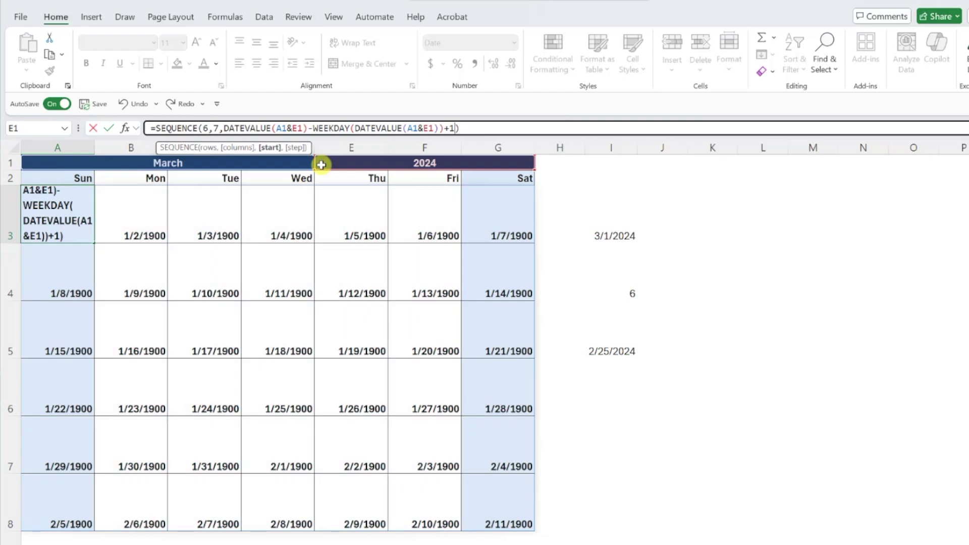
key(Return)
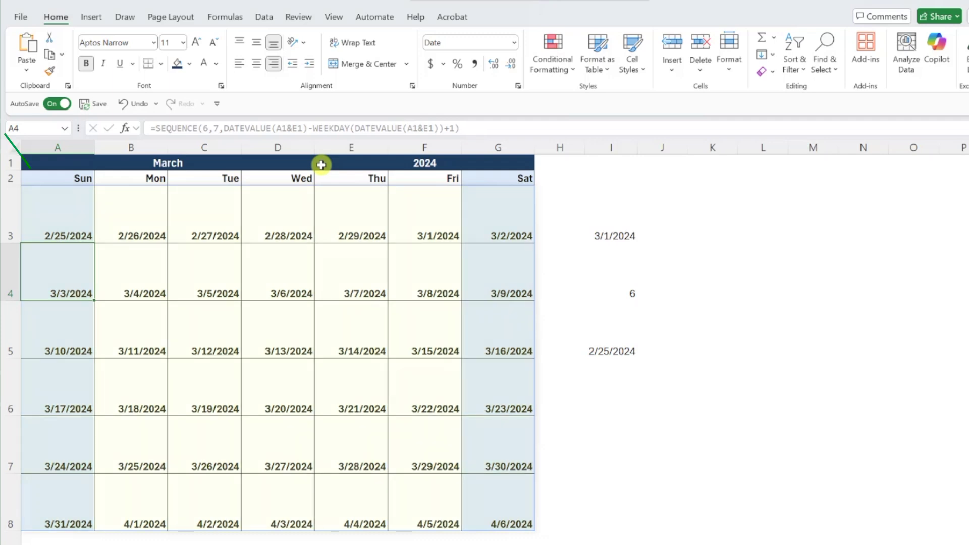
Give A3:G8 the custom number format D so cells show only day numbers
click(73, 220)
drag(73, 220, 472, 496)
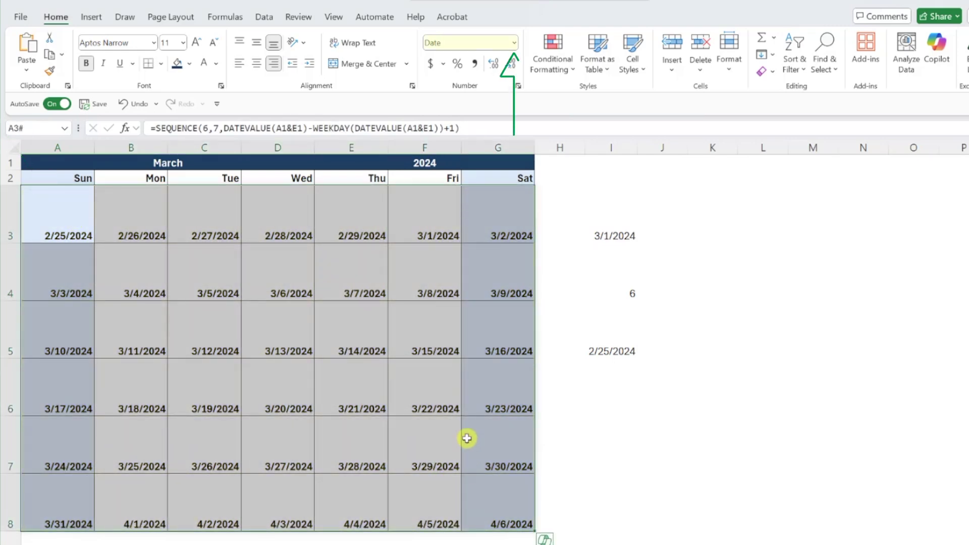
click(514, 43)
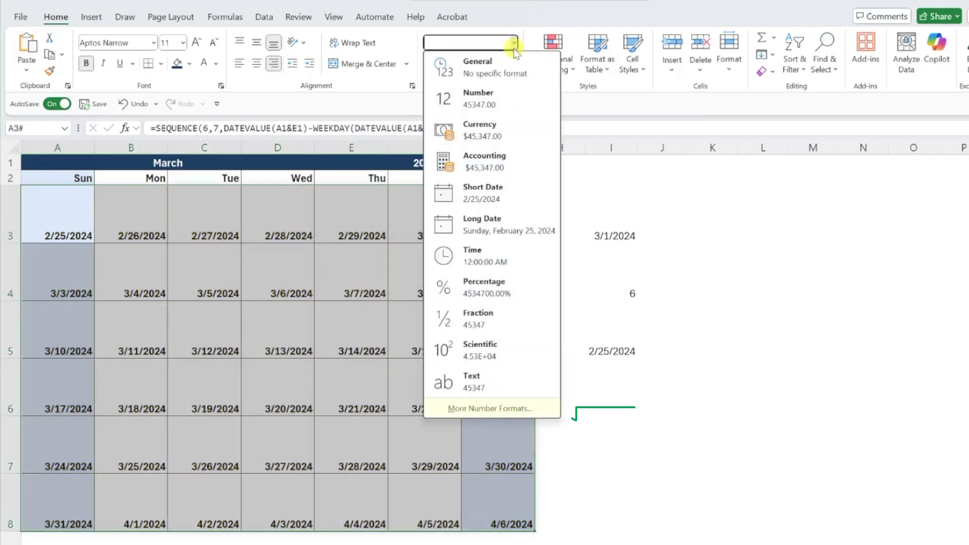
click(504, 408)
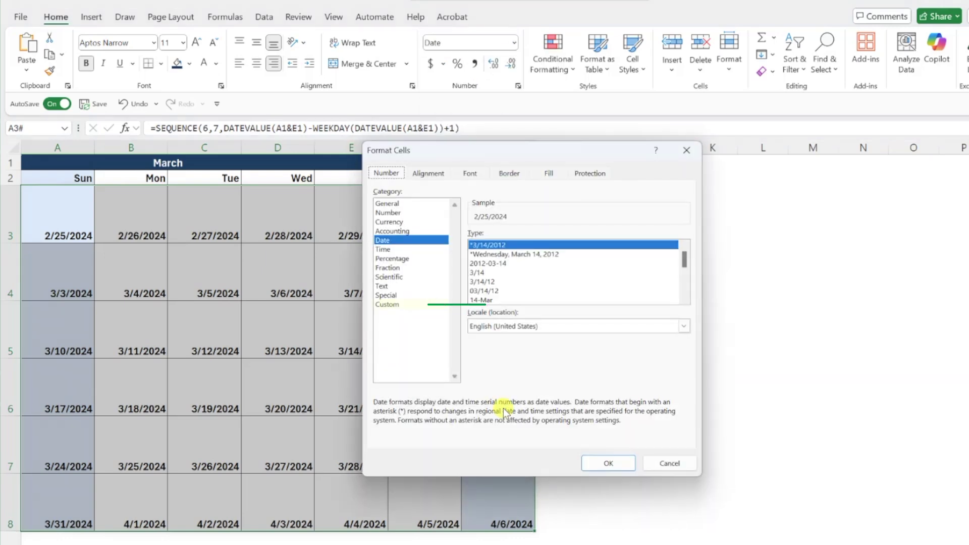
click(415, 305)
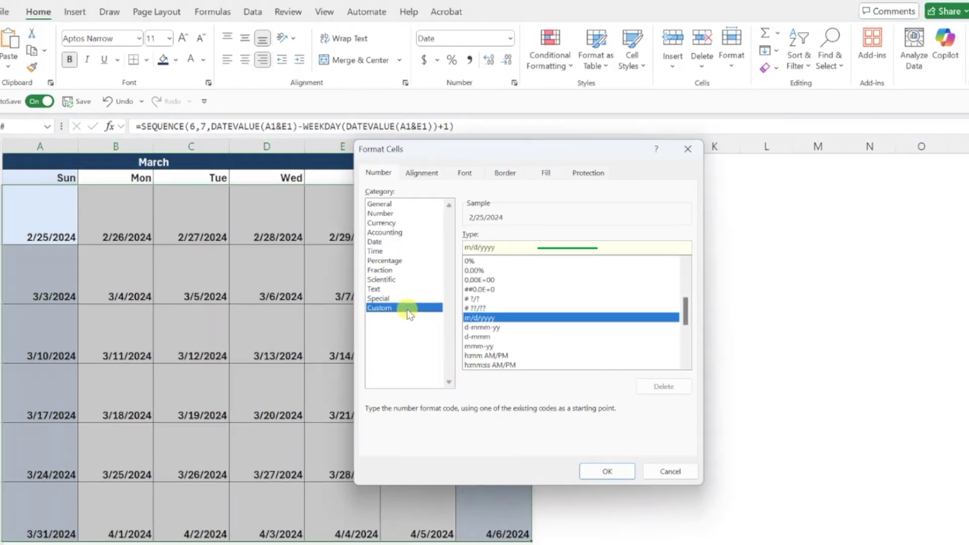
drag(500, 247, 449, 248)
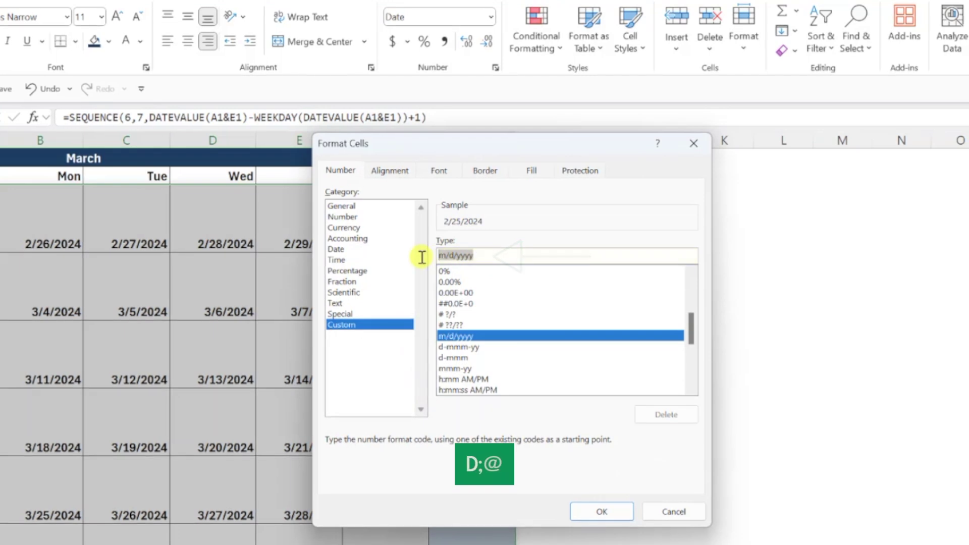
text(D;@)
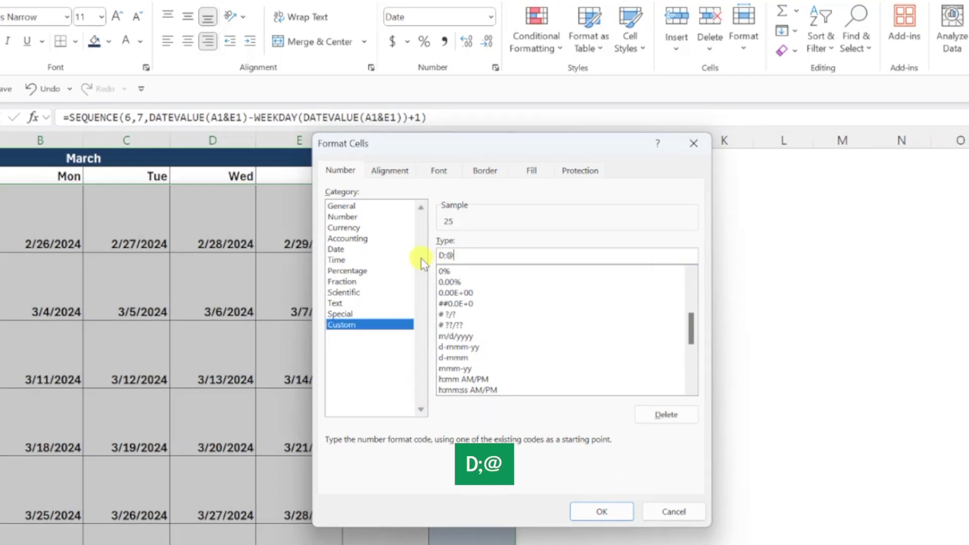
click(604, 512)
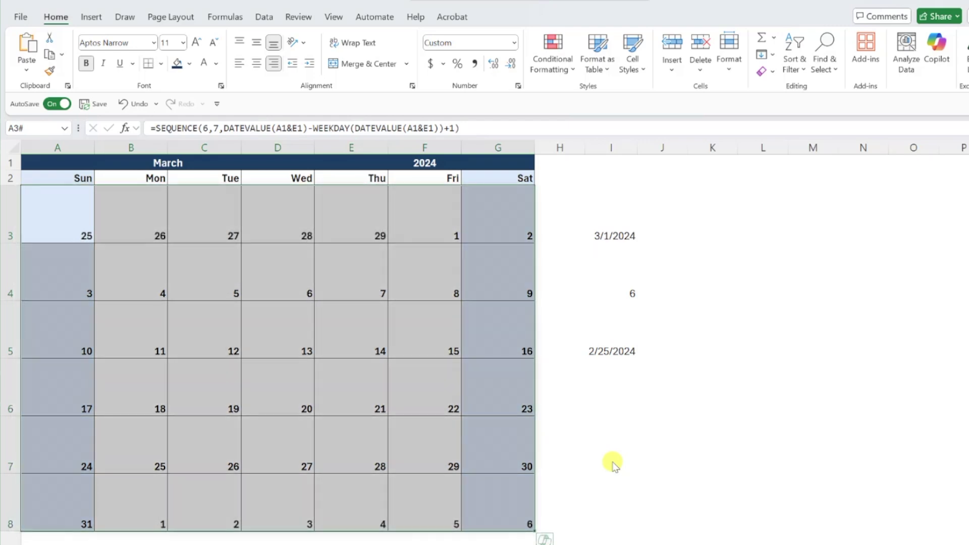
Create a formula conditional formatting rule =MONTH(A3)<>MONTH($A$1&$E$1) for the calendar
click(557, 69)
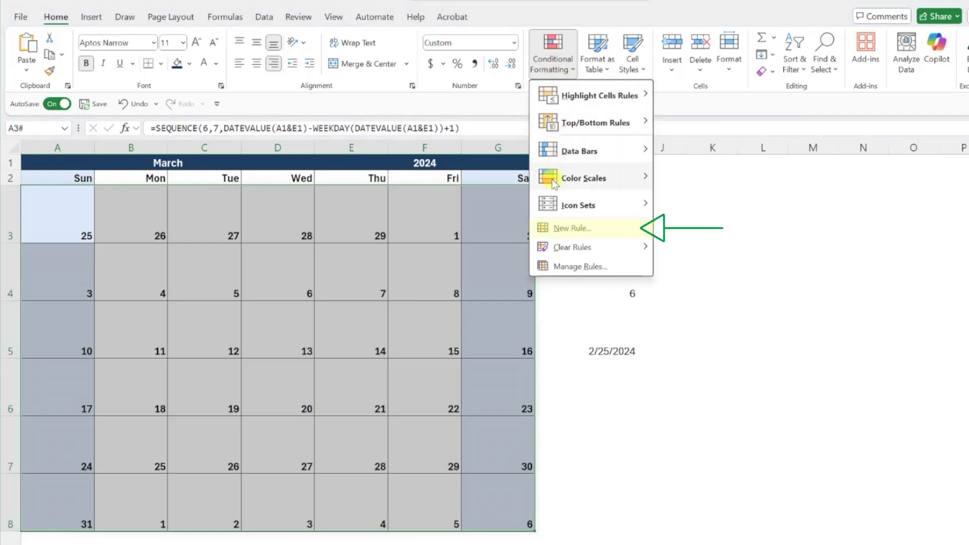
click(558, 228)
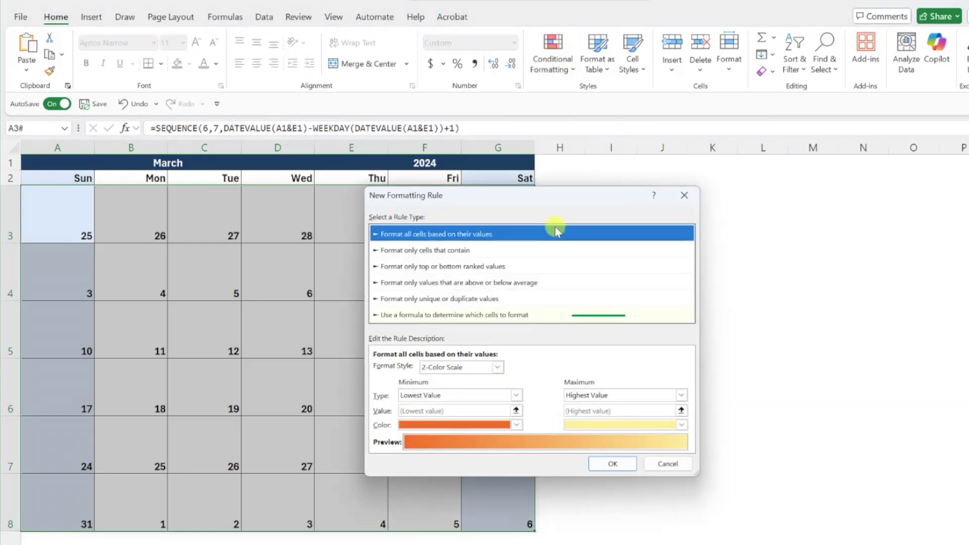
click(532, 317)
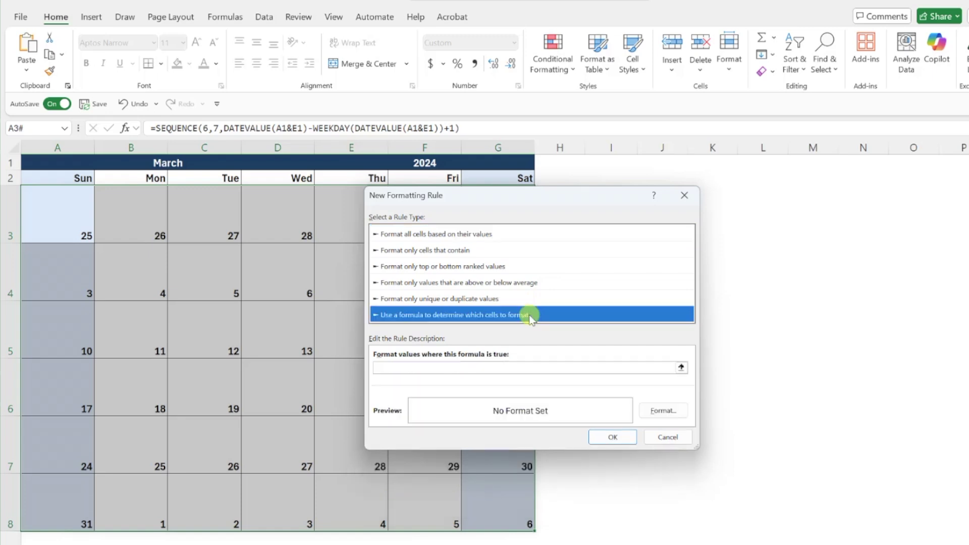
click(539, 366)
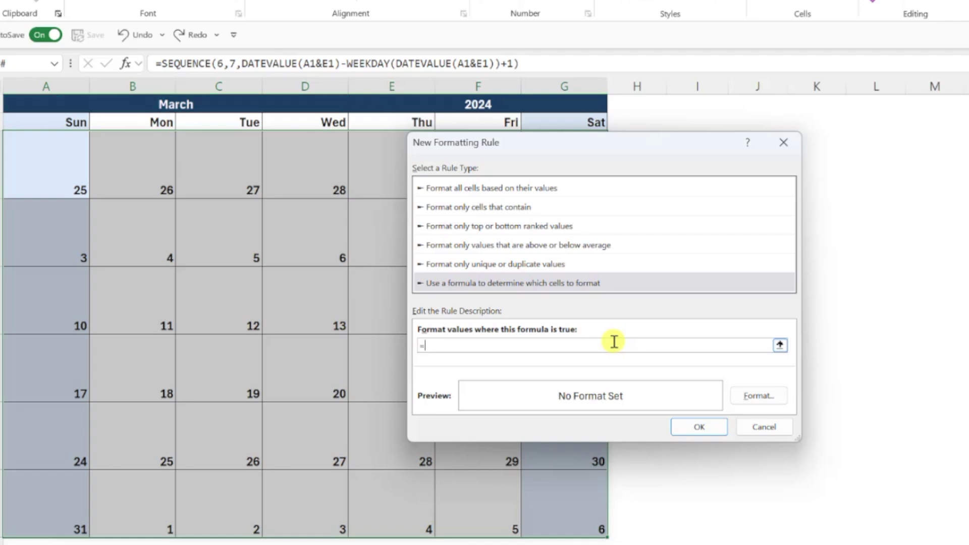
text(MONTH()
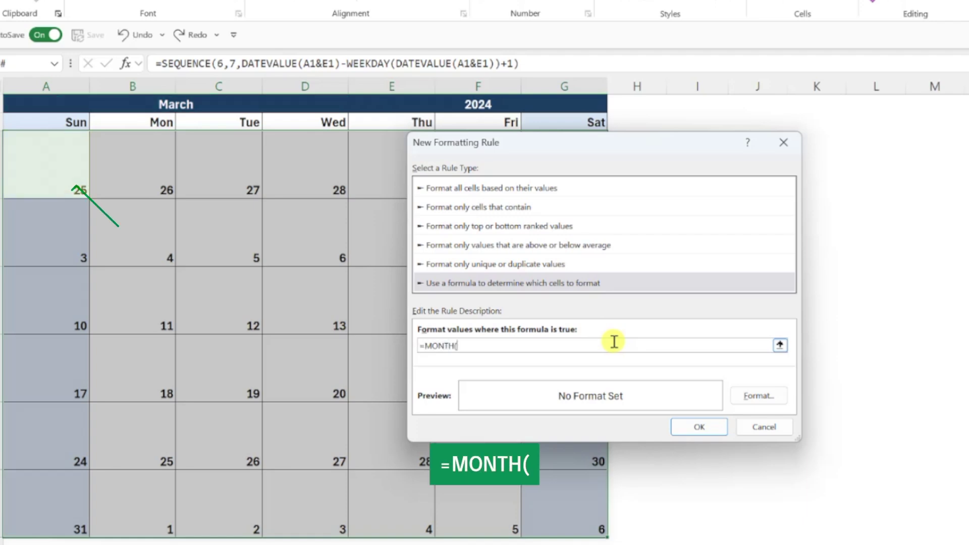
click(68, 169)
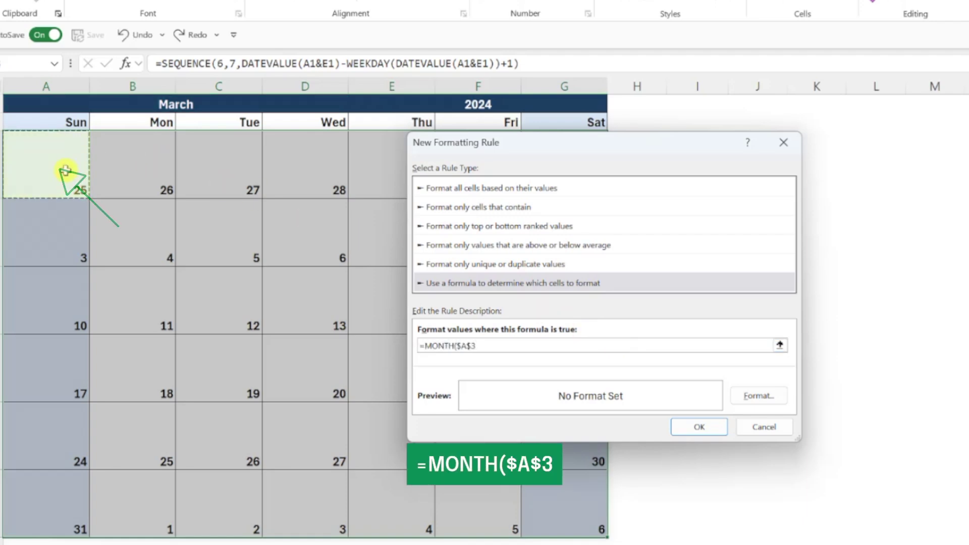
key(F4)
key(F4)
key(F4)
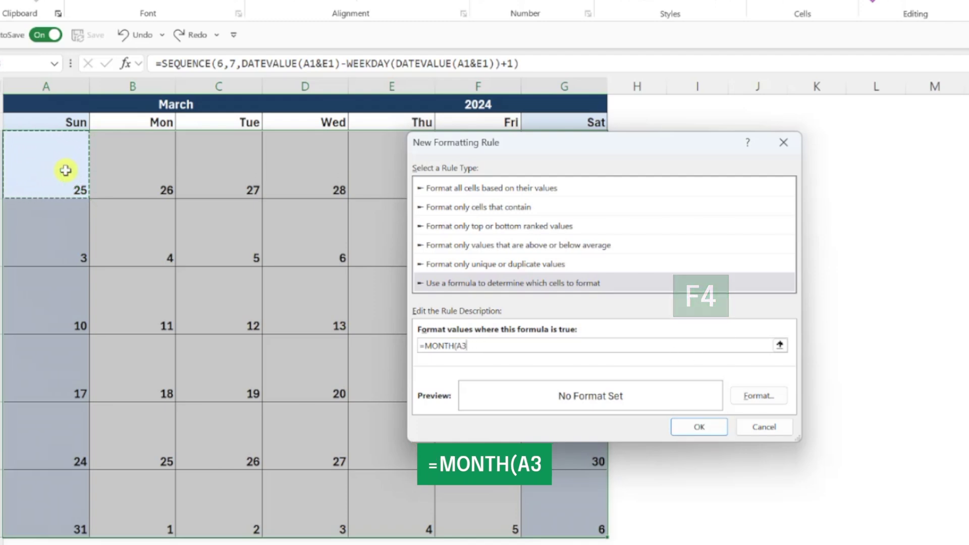
text()<>)
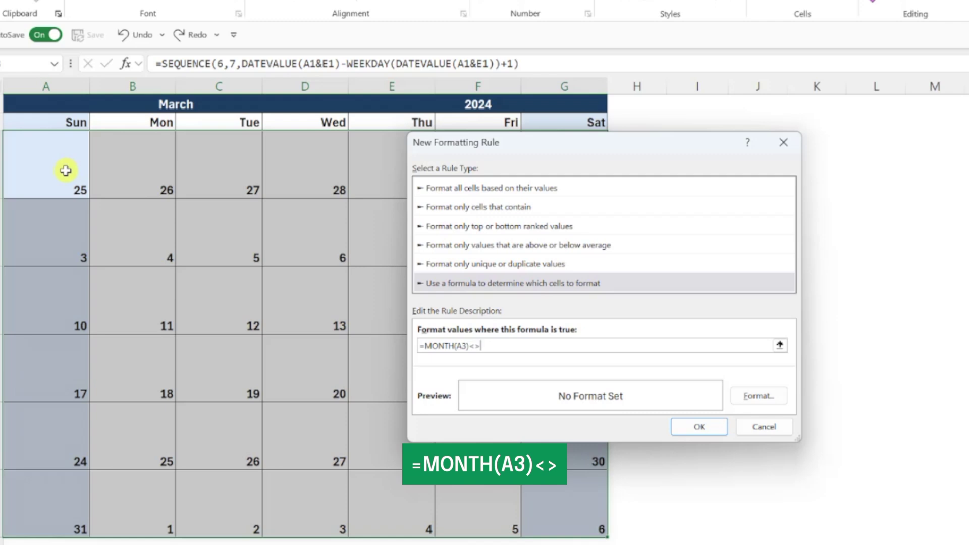
text(MON)
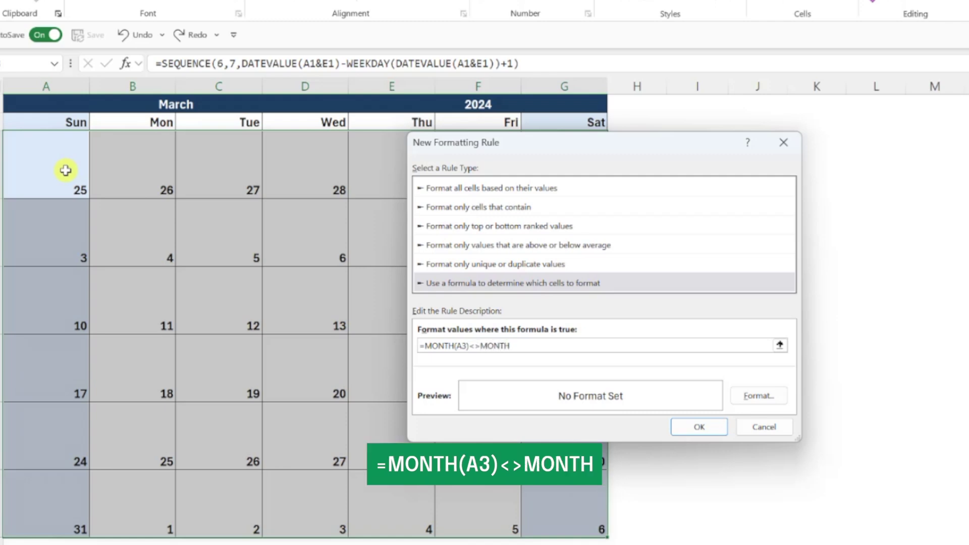
text(TH()
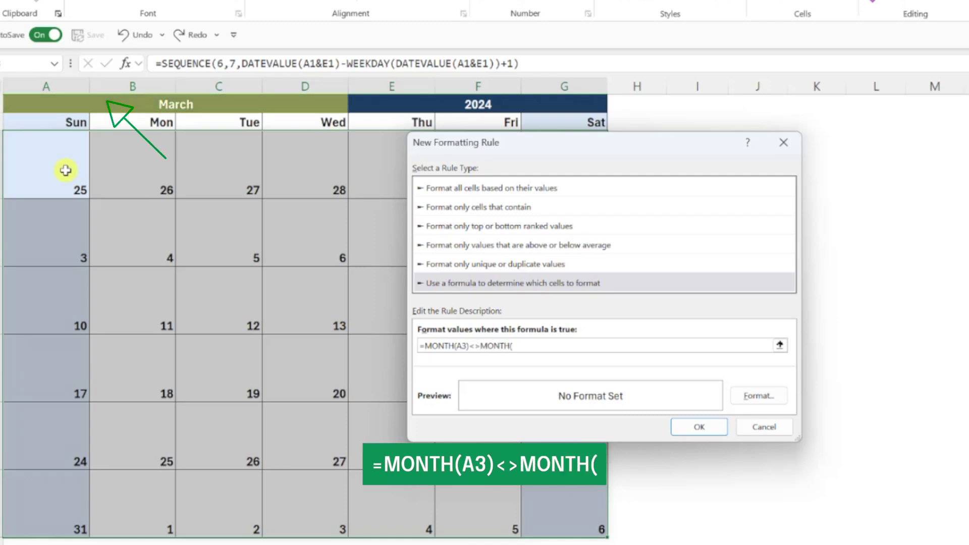
click(74, 110)
text(&)
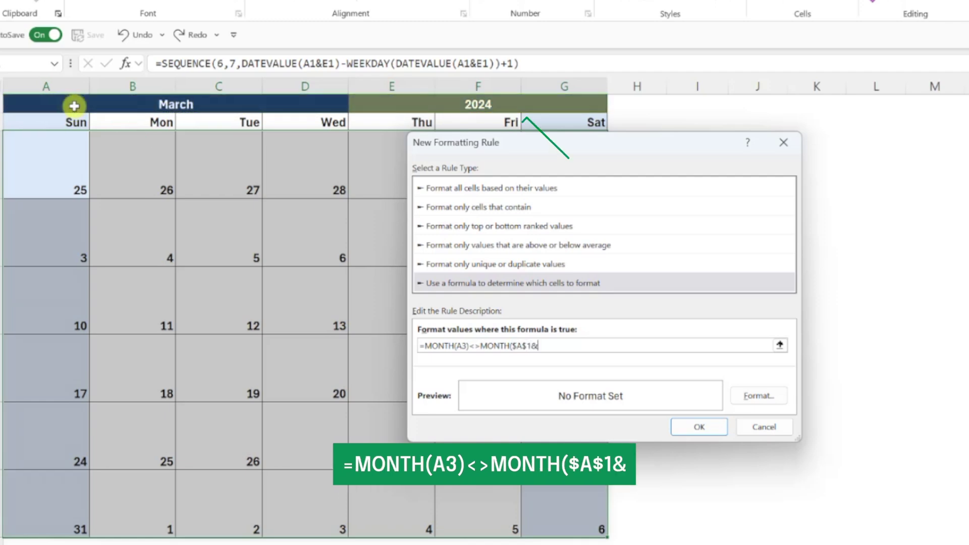
click(359, 105)
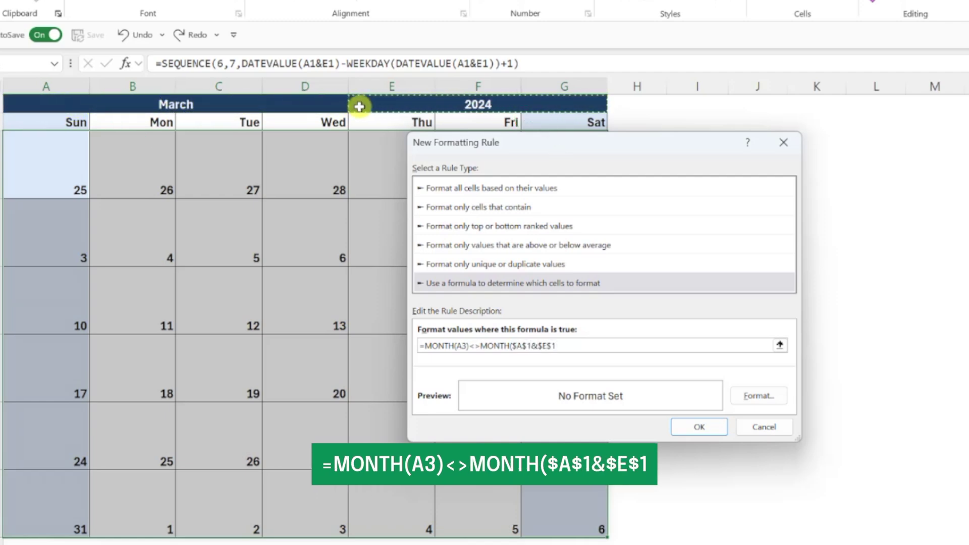
text())
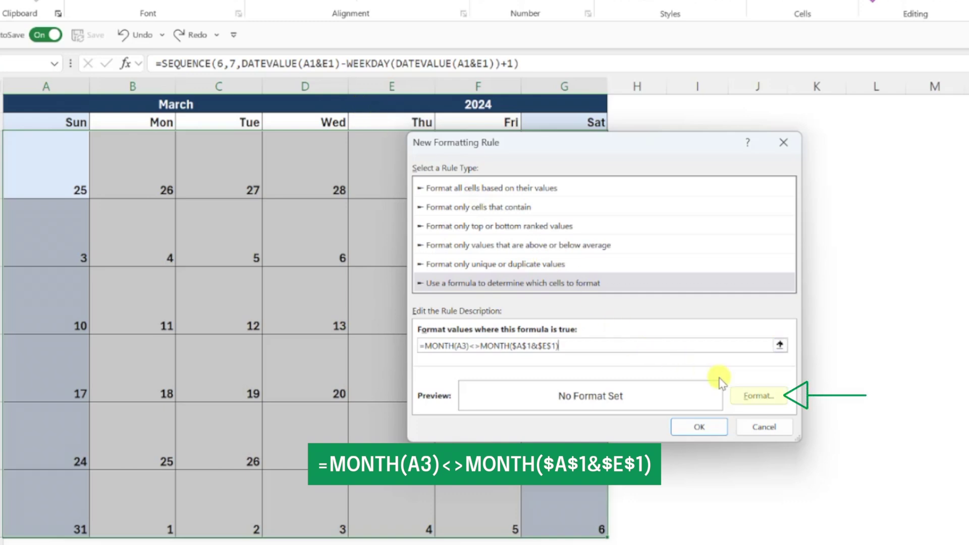
Set the rule's font colour to light grey and apply it
click(737, 396)
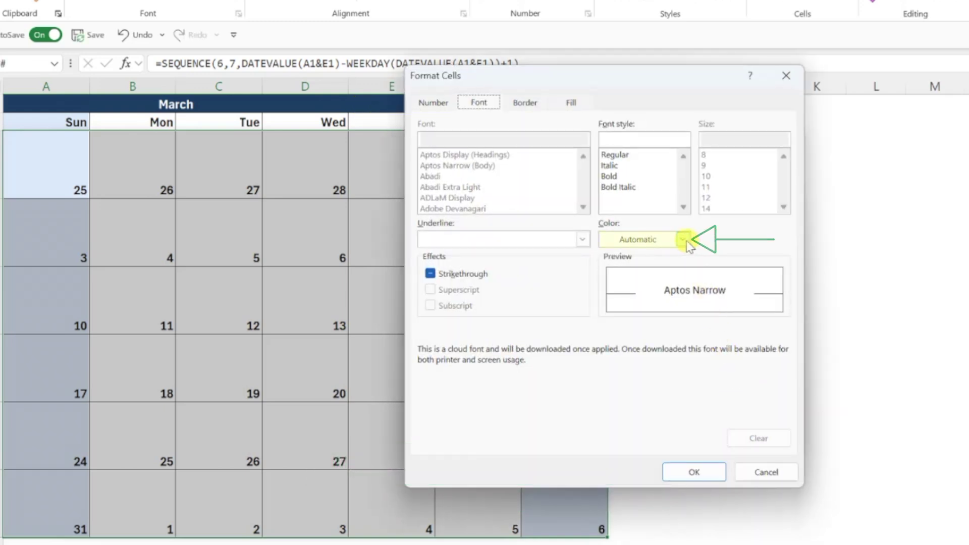
click(683, 239)
click(612, 352)
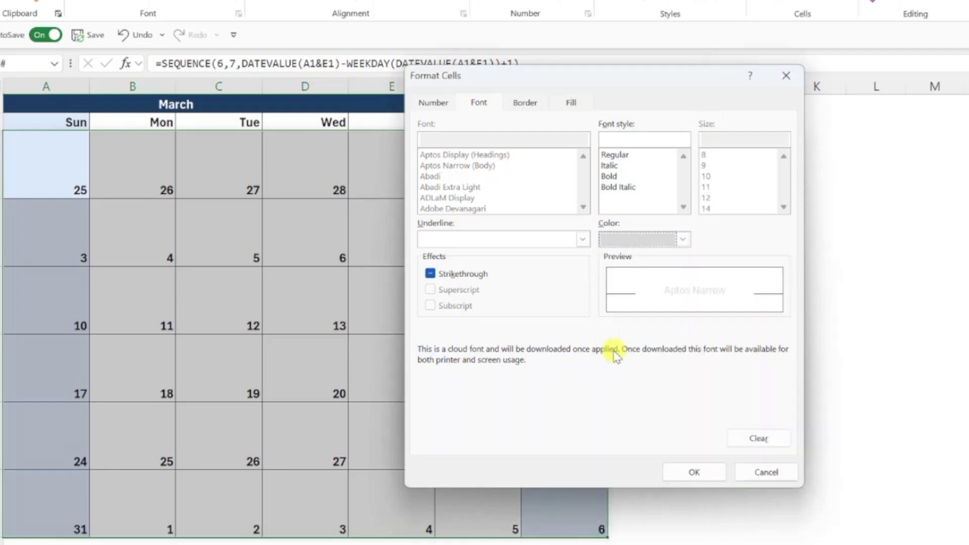
click(685, 470)
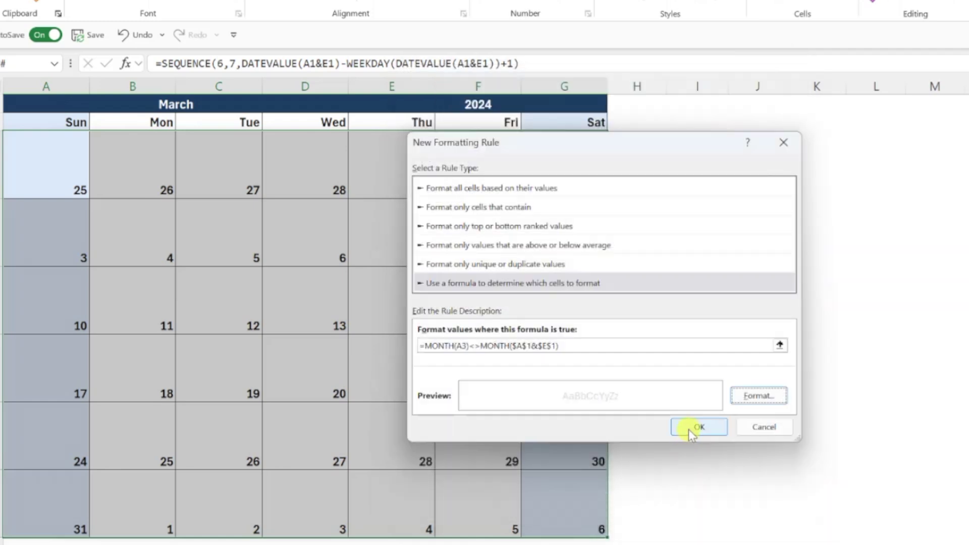
click(690, 427)
key(Up)
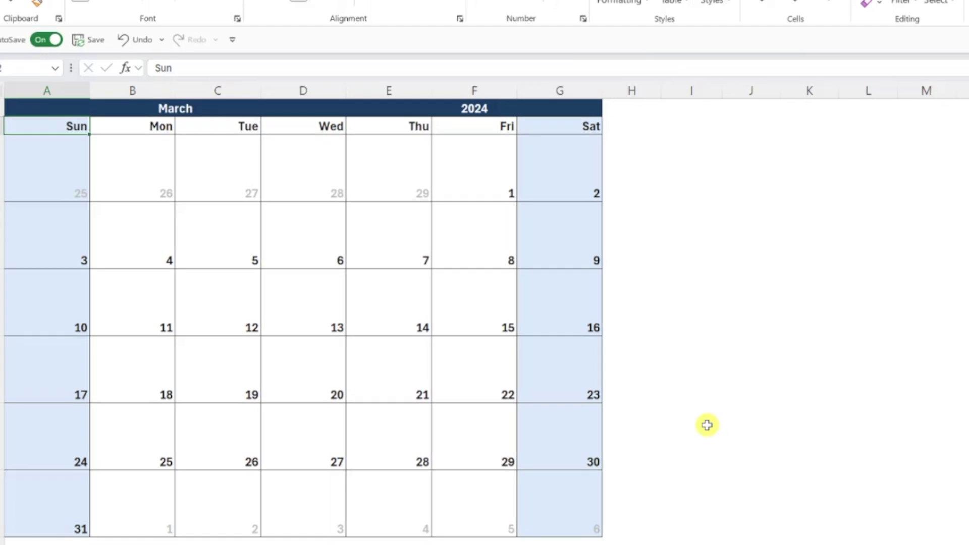
Pick May in the A1 month dropdown and 2029 in the E1 year dropdown
click(319, 133)
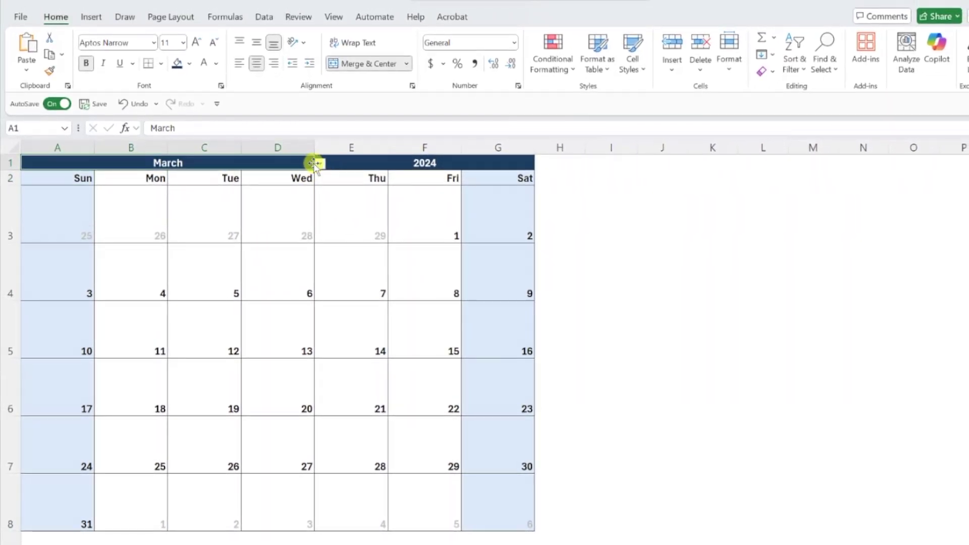
click(338, 135)
click(278, 220)
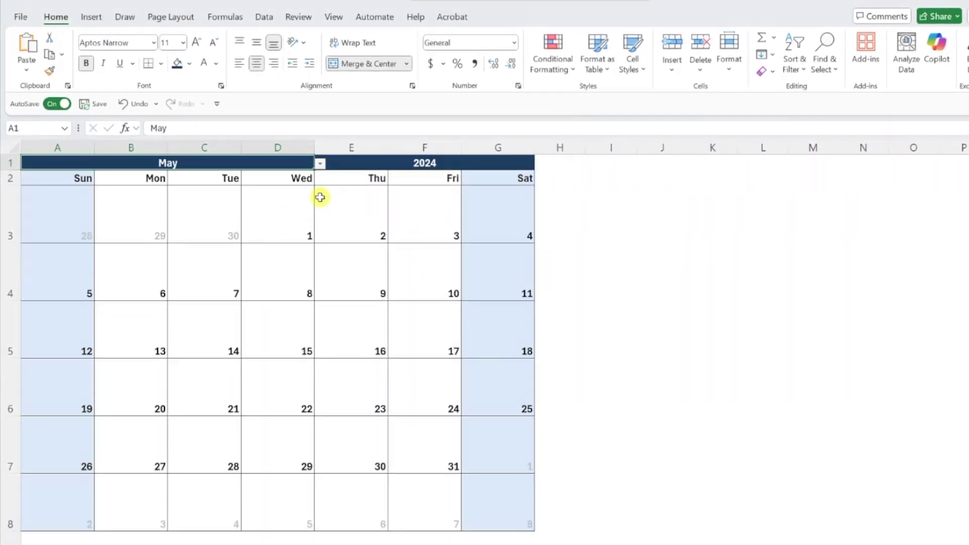
click(361, 164)
click(540, 163)
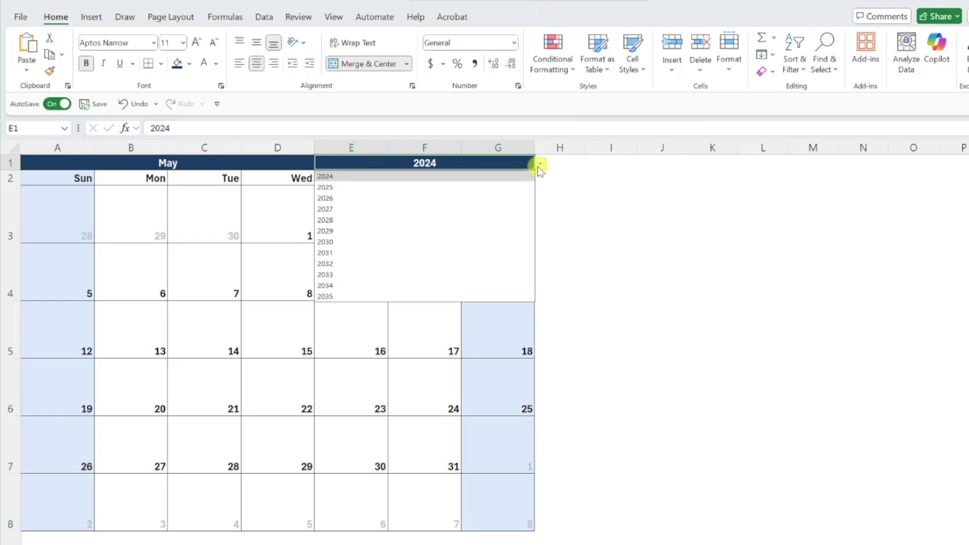
click(467, 233)
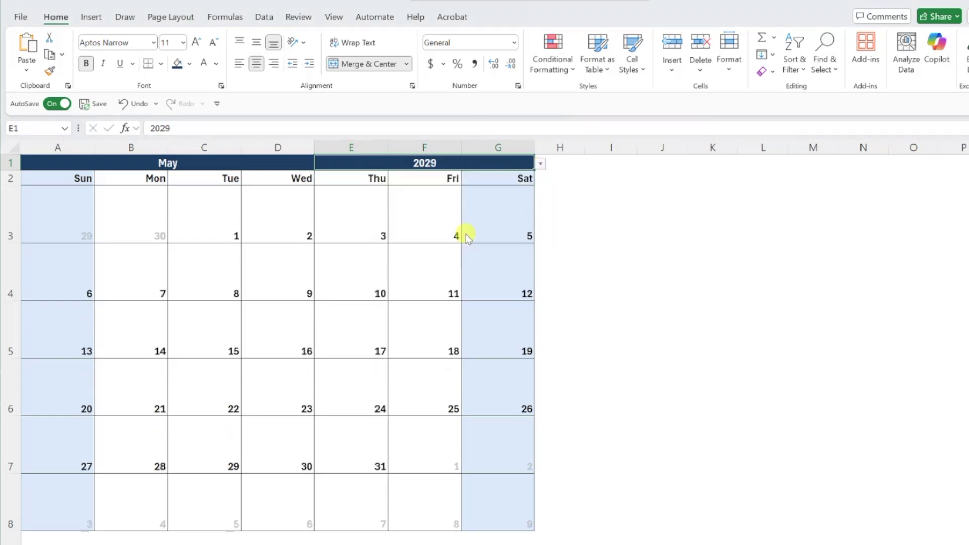